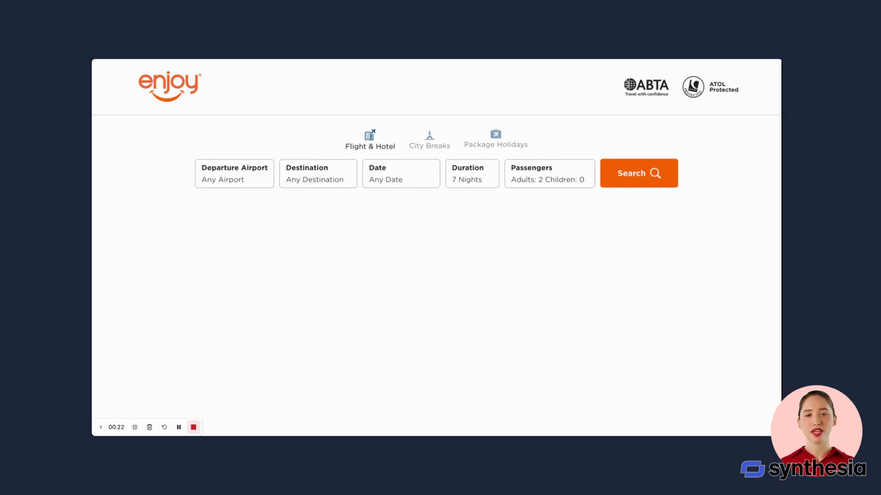
- Select Liverpool, Manchester, Birmingham and East Midlands as the departure airports for the flight and hotel search
click(258, 179)
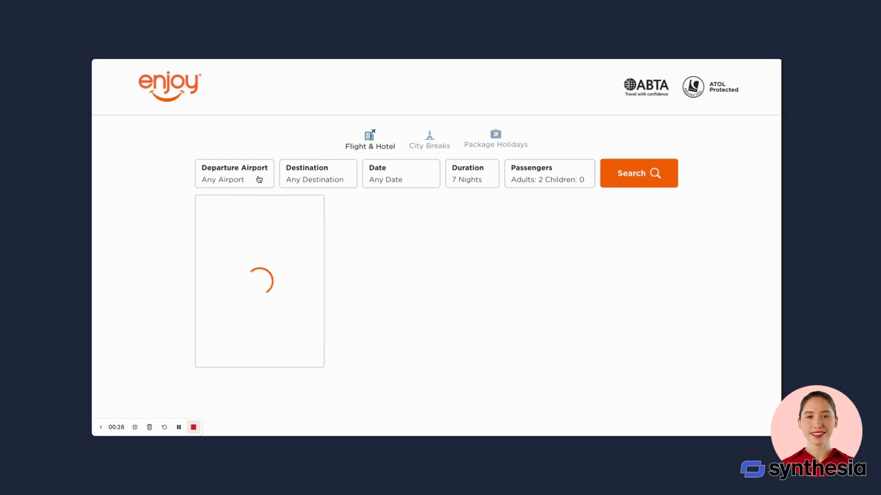
scroll(275, 313, down, 6)
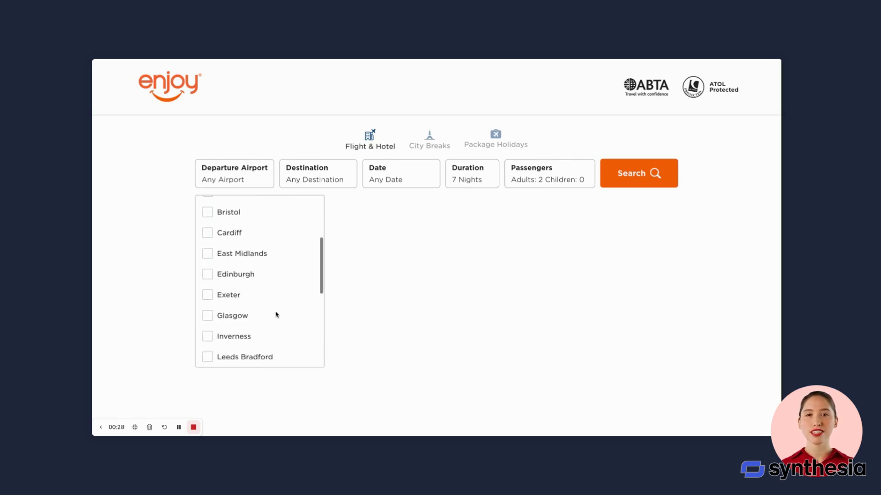
scroll(260, 281, down, 1)
click(209, 222)
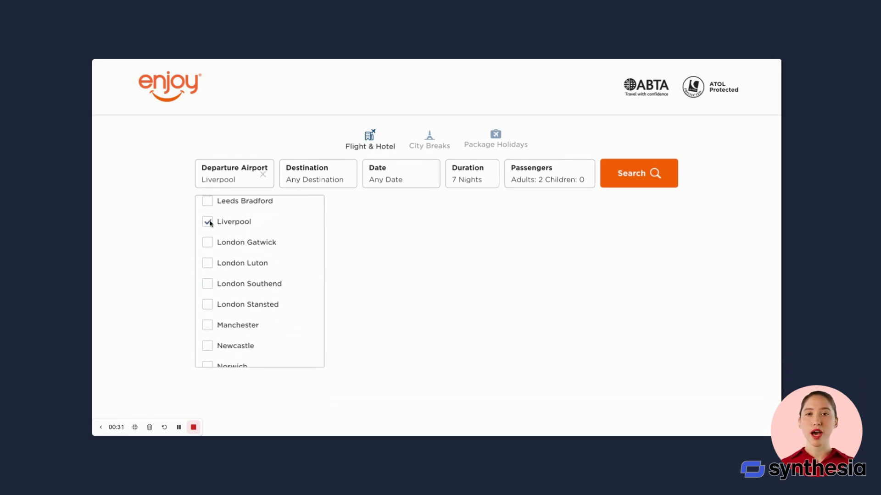
scroll(251, 303, down, 2)
click(207, 289)
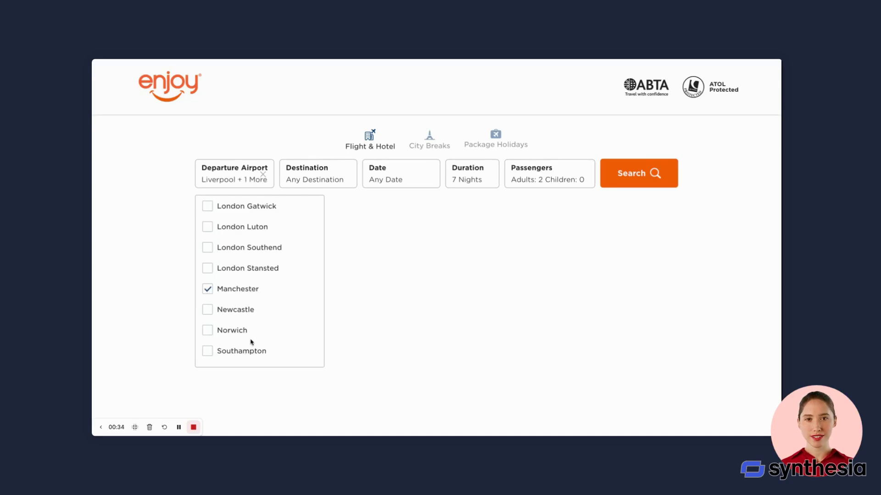
scroll(251, 340, down, 1)
scroll(251, 341, up, 8)
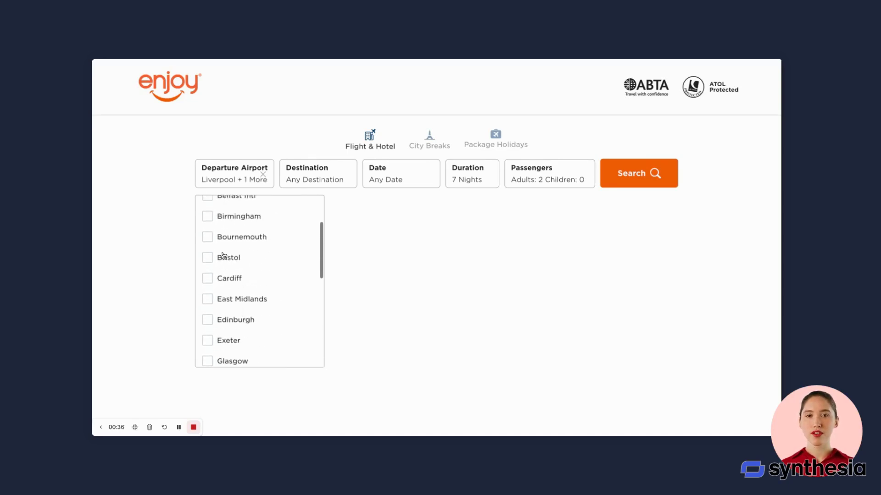
click(210, 219)
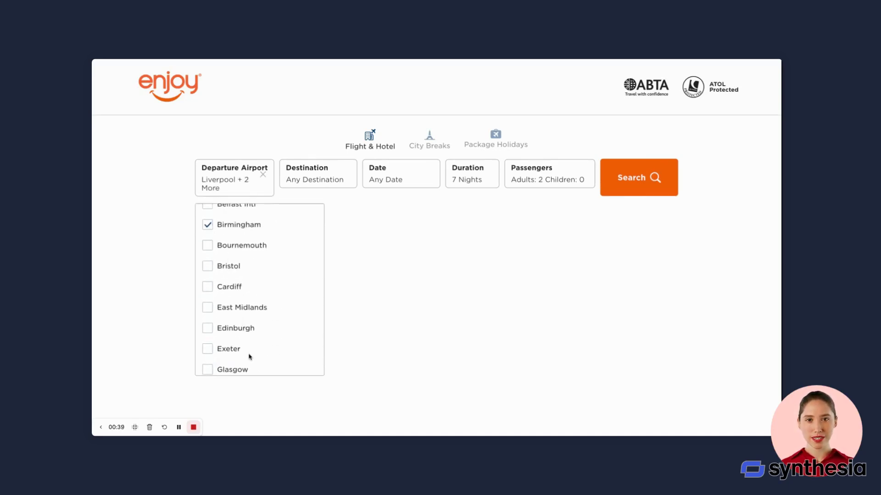
scroll(248, 349, up, 2)
scroll(250, 335, down, 2)
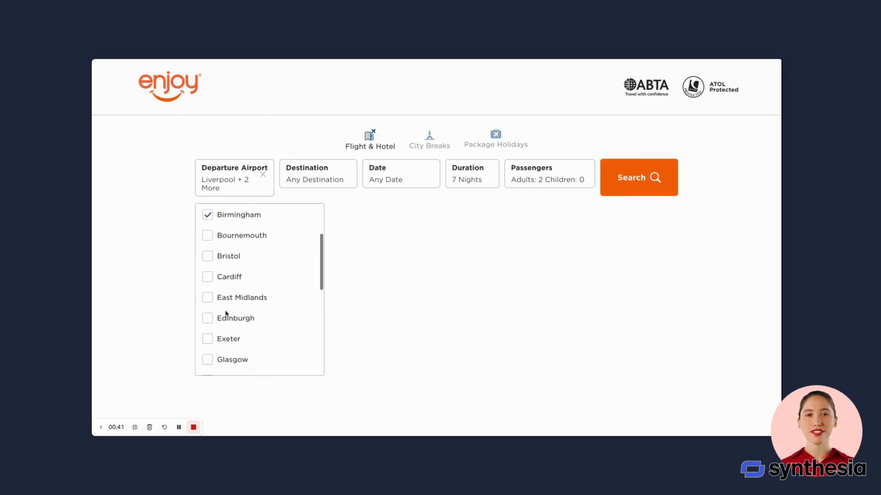
click(207, 298)
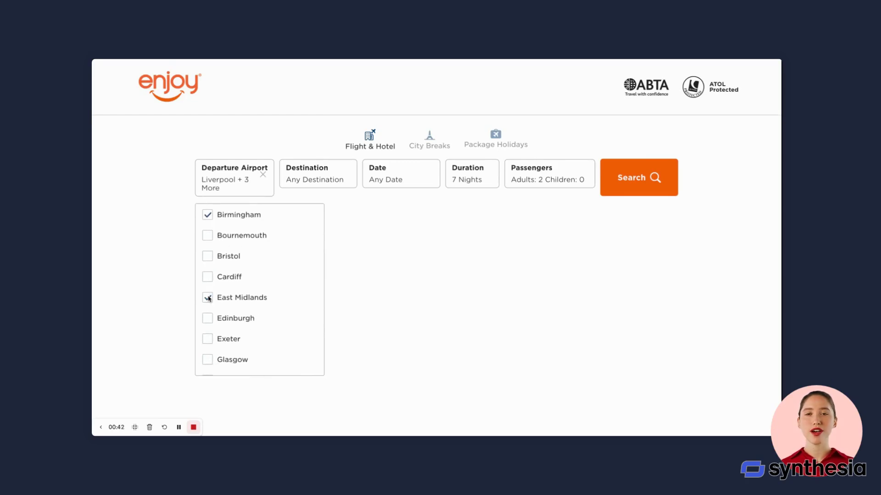
- Choose Portugal as the holiday destination
click(323, 167)
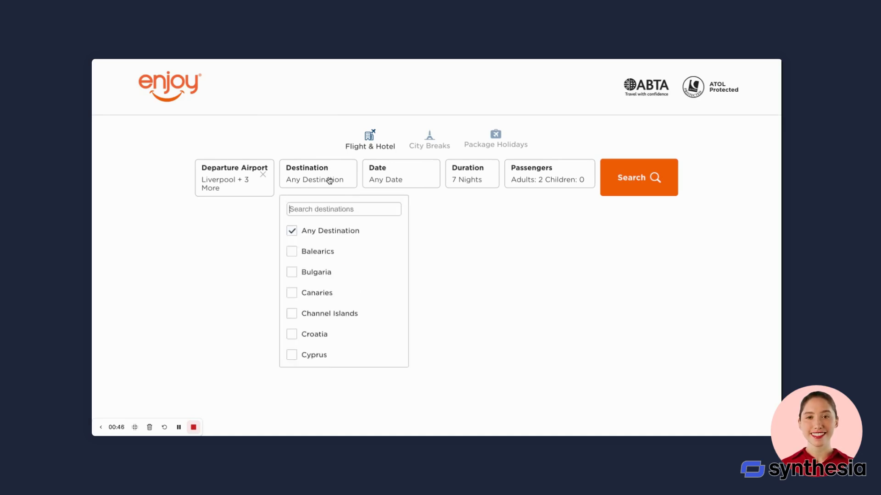
scroll(360, 326, down, 6)
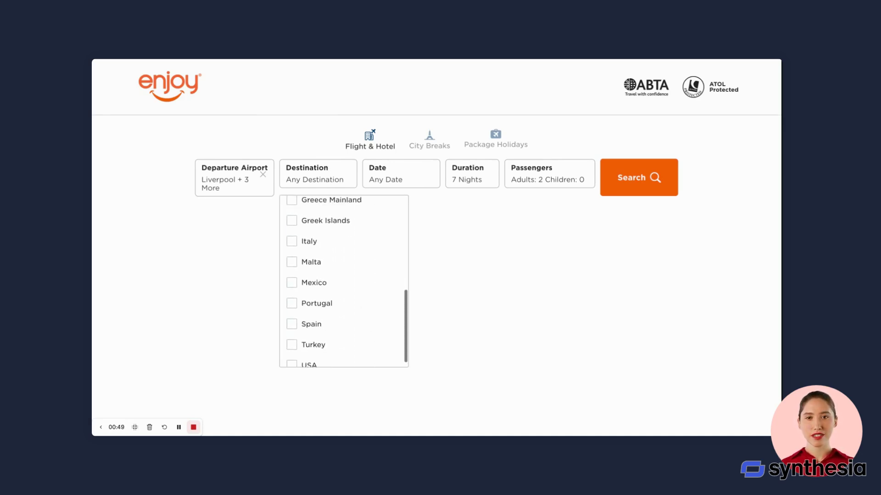
scroll(331, 324, up, 3)
scroll(332, 324, down, 3)
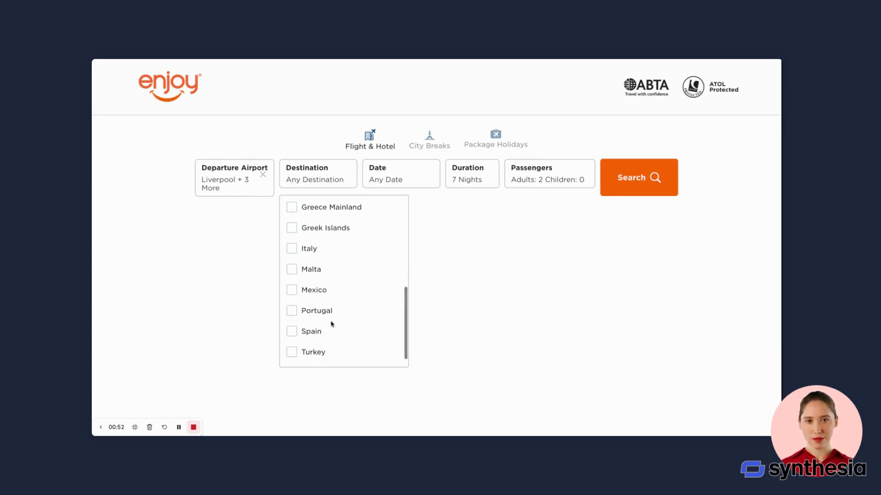
click(291, 311)
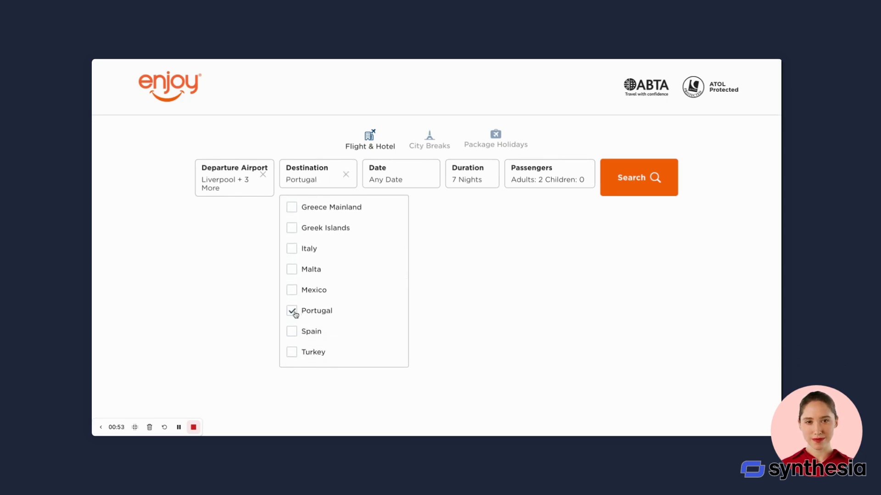
- Set the travel date to the whole month of Aug 2025 and the duration to 14 nights
click(398, 182)
click(398, 182)
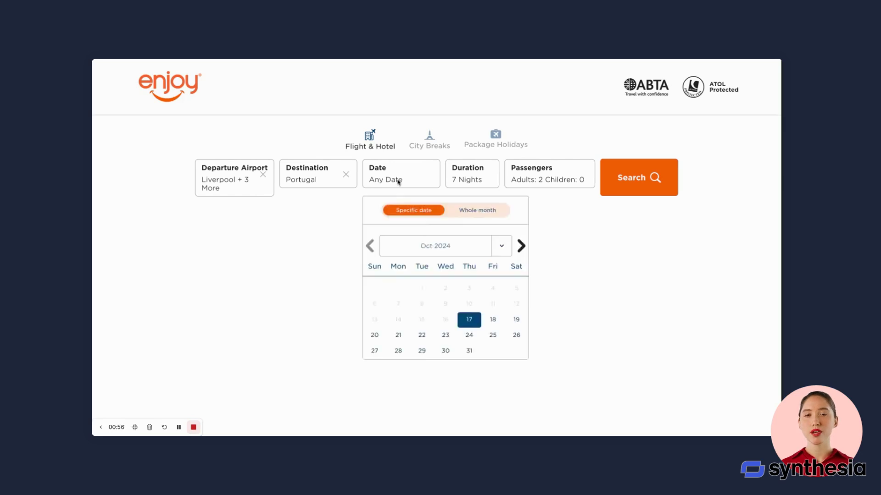
click(482, 253)
scroll(450, 301, down, 3)
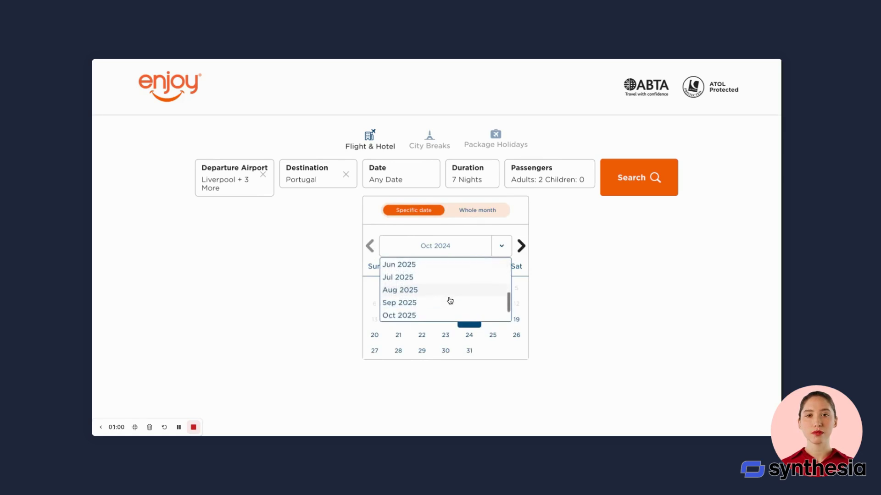
click(403, 290)
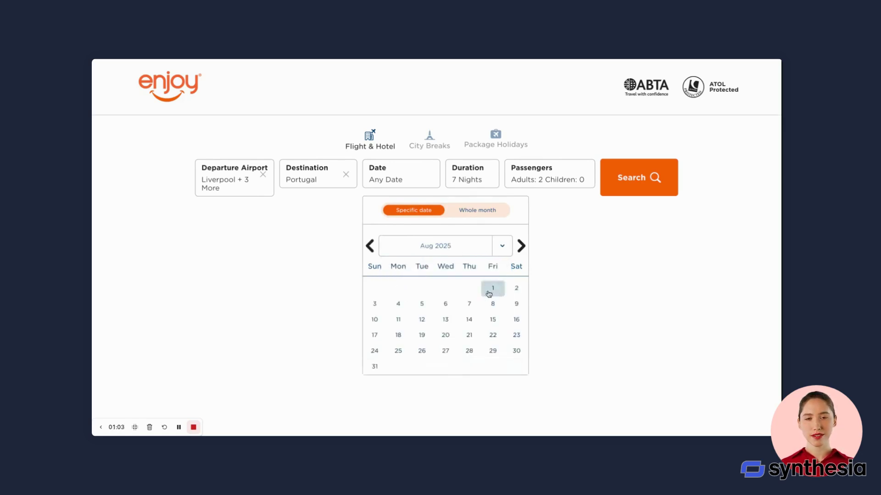
click(482, 217)
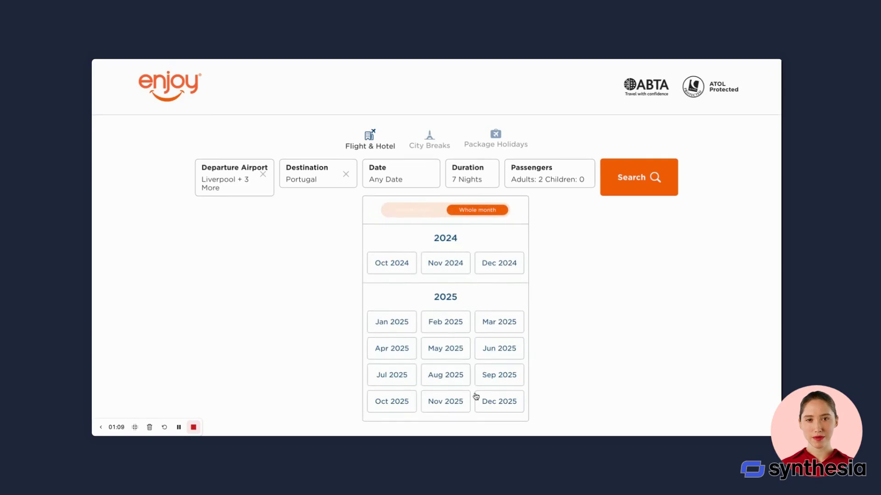
click(454, 381)
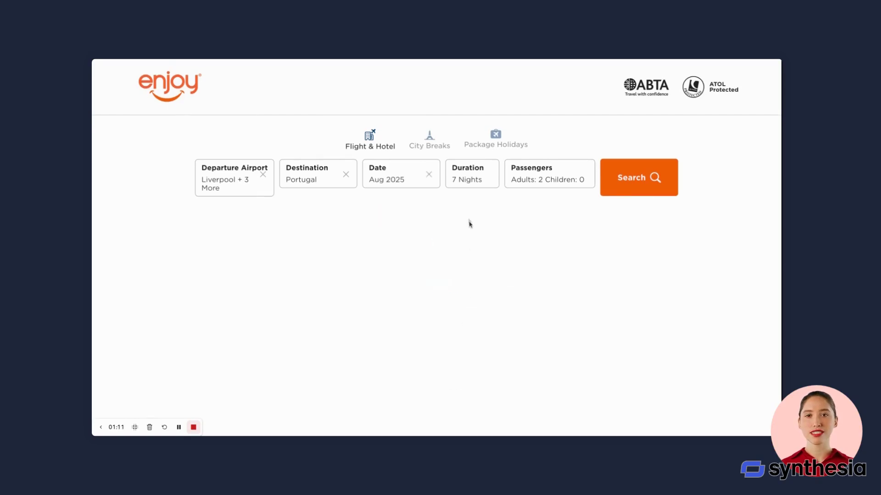
click(475, 181)
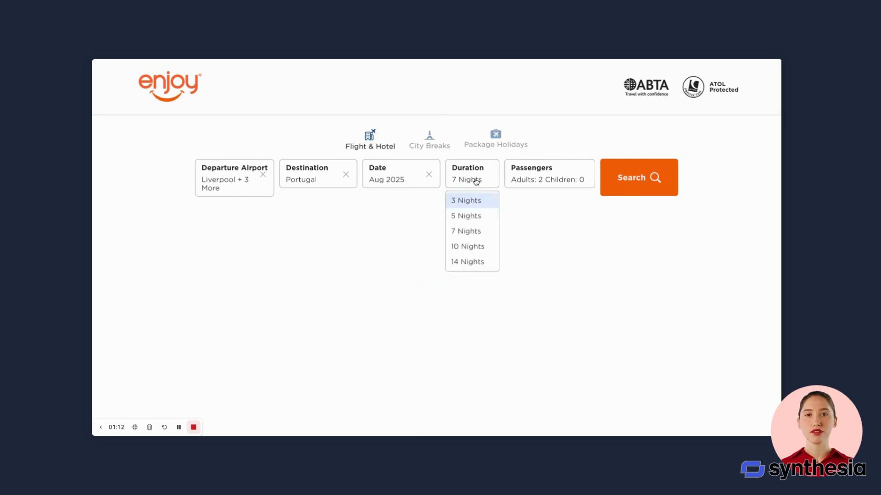
click(475, 260)
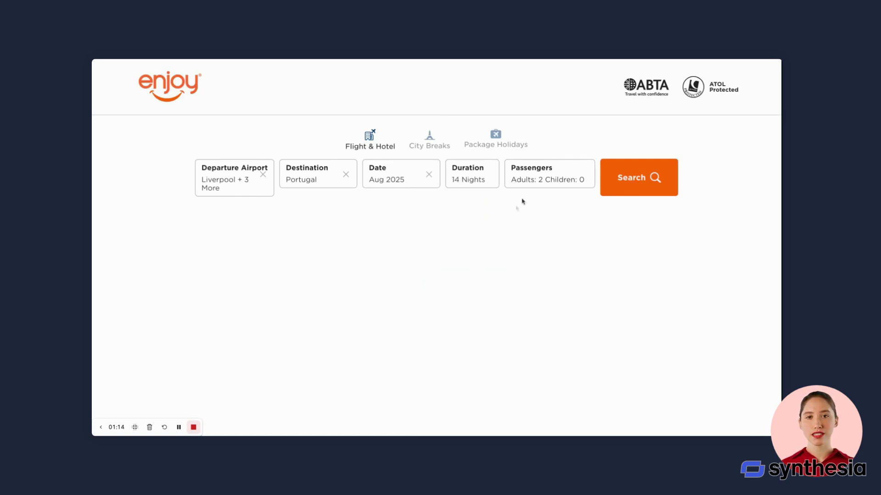
- Add a second room to the passenger selection and set Room 1's number of children to 2
click(544, 183)
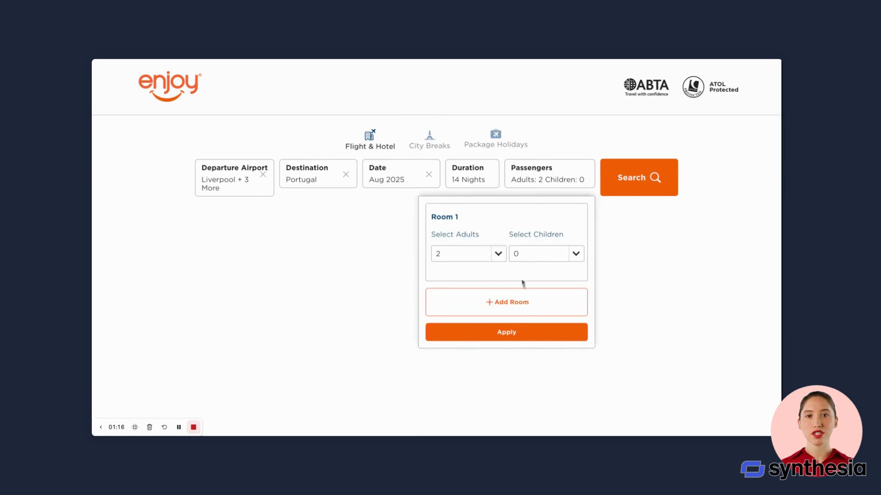
click(524, 301)
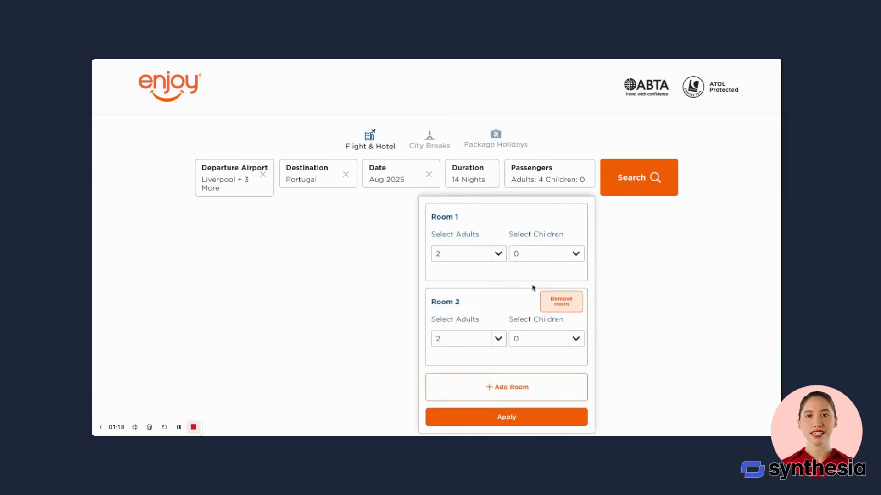
click(562, 255)
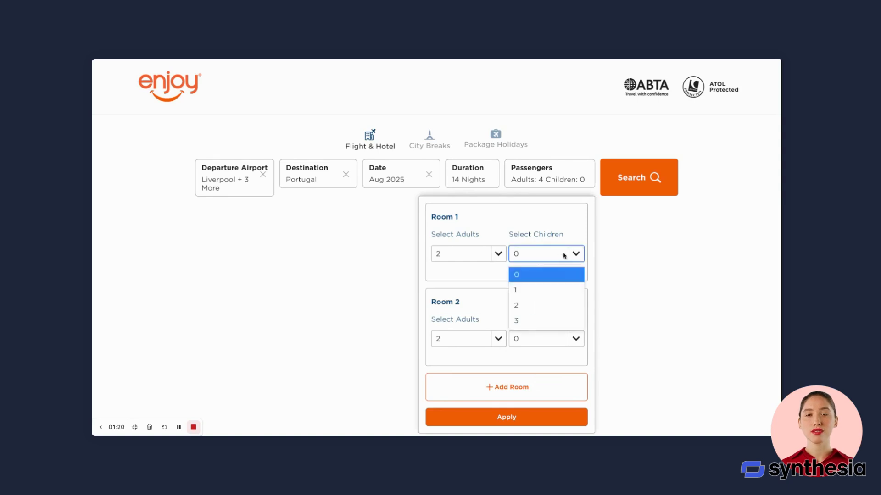
click(517, 304)
- Set the ages of Room 1's children to 8 for Child 1 and 9 for Child 2, and close the passenger selection
click(496, 304)
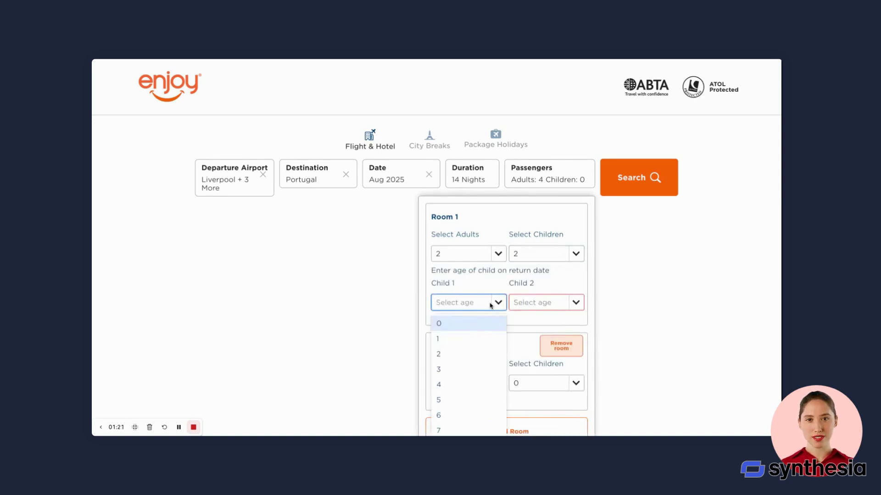
scroll(470, 394, down, 2)
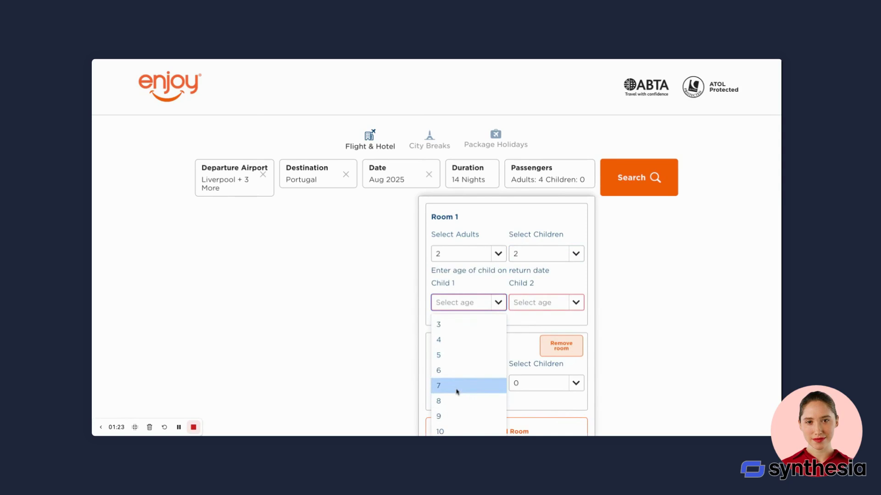
click(457, 401)
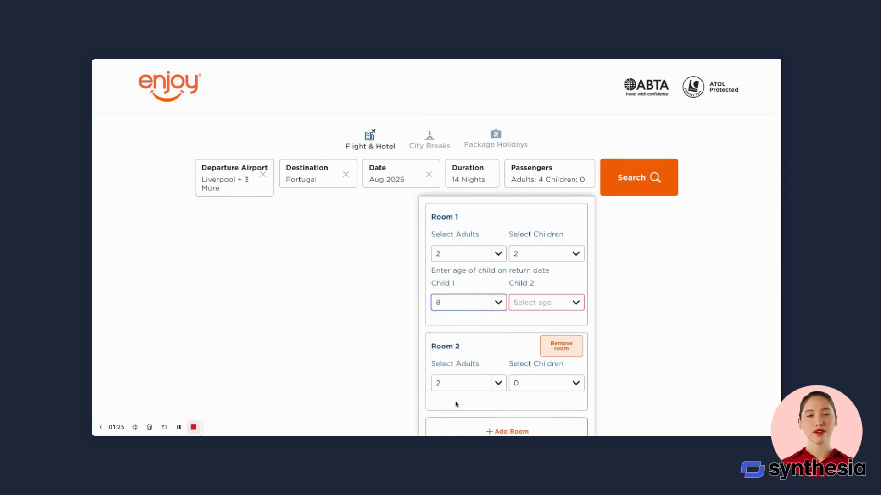
click(543, 305)
scroll(534, 387, down, 2)
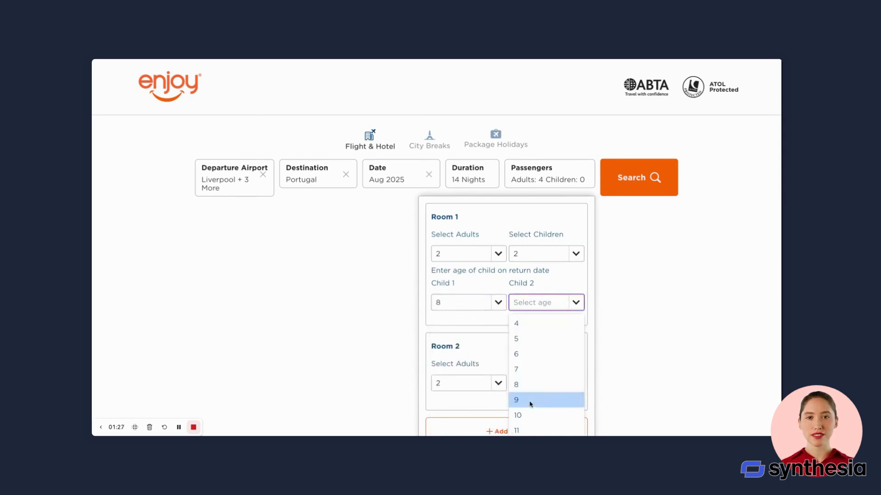
click(530, 404)
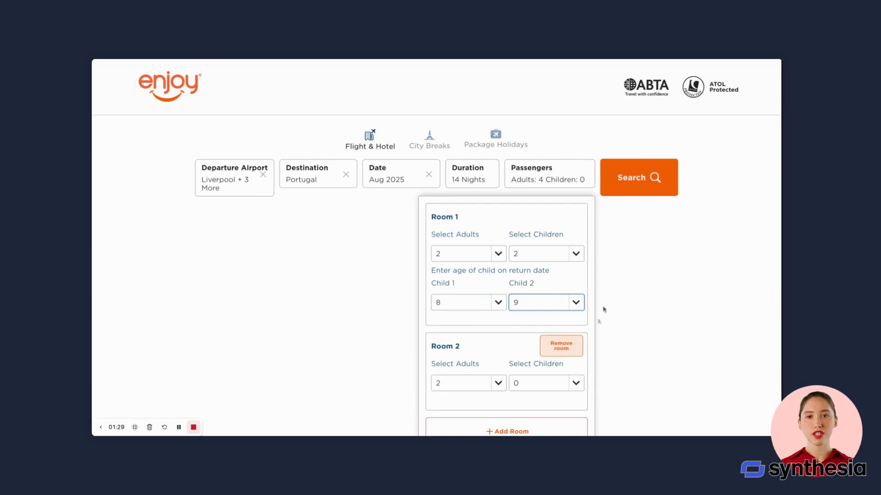
click(607, 278)
- Run the holiday search and review the destination filters alongside the results
click(638, 184)
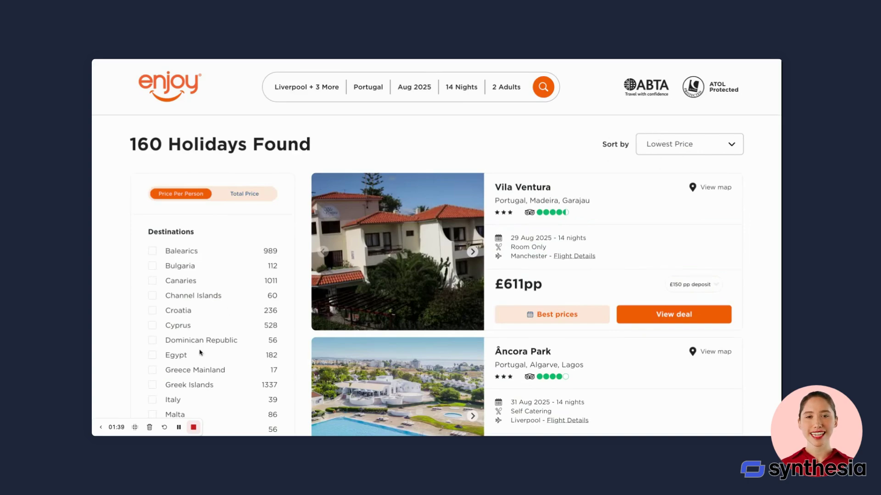
scroll(201, 354, down, 2)
scroll(201, 354, down, 2)
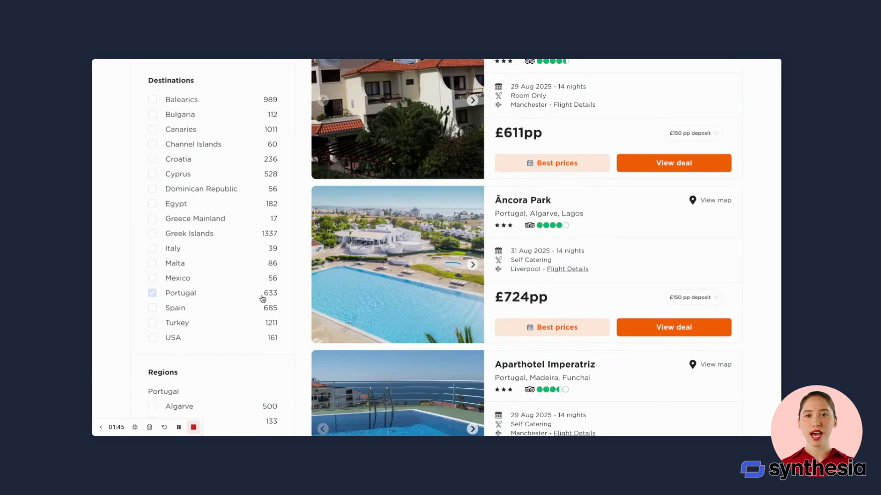
scroll(237, 257, up, 3)
scroll(236, 258, down, 2)
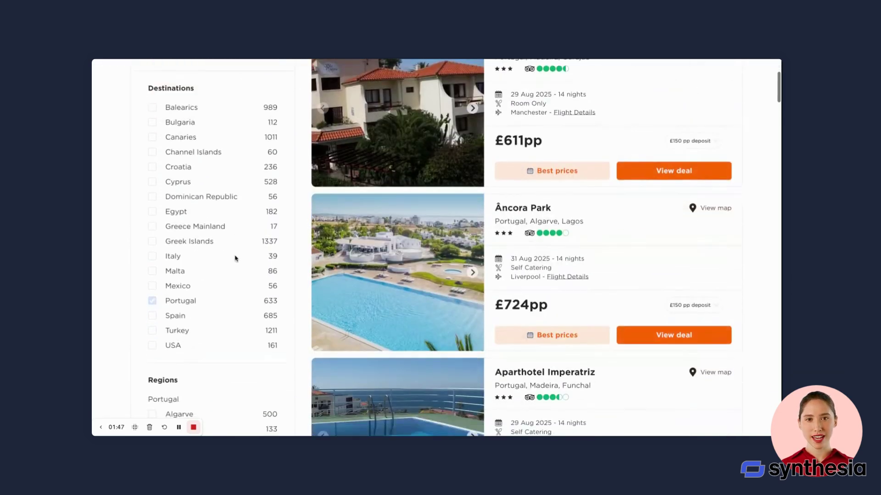
- Sort the holiday results by Highest Price
scroll(275, 198, up, 3)
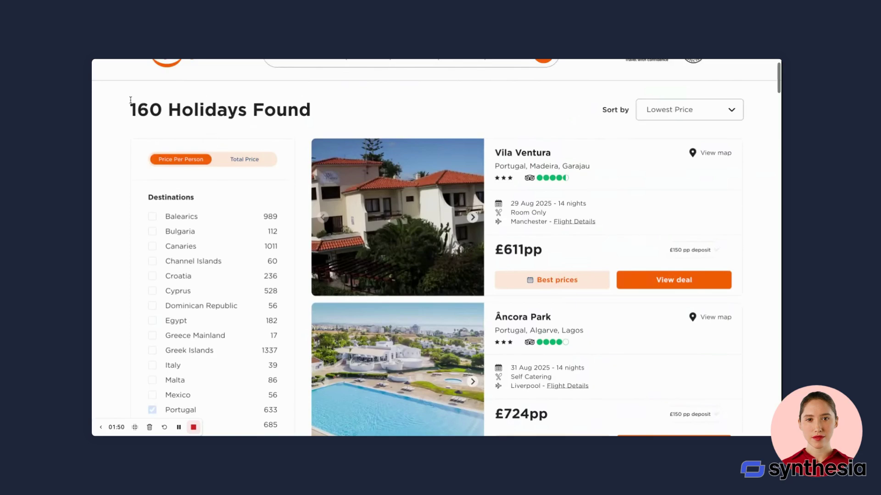
click(683, 115)
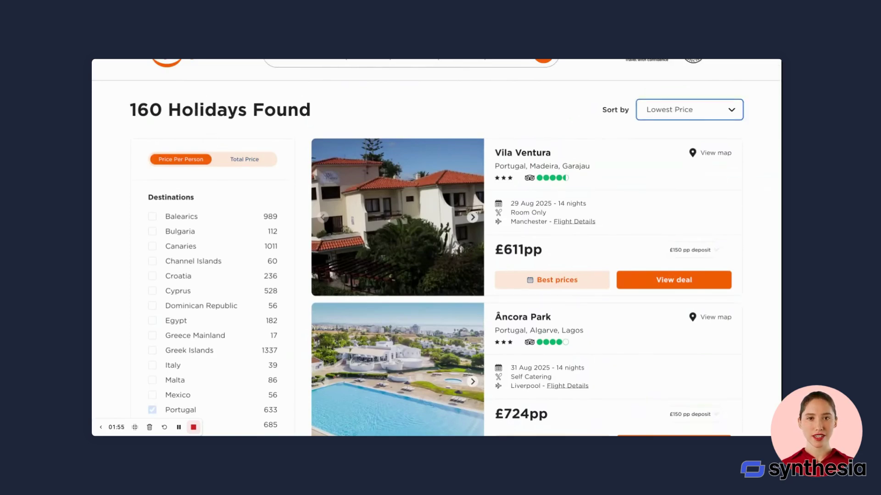
click(678, 122)
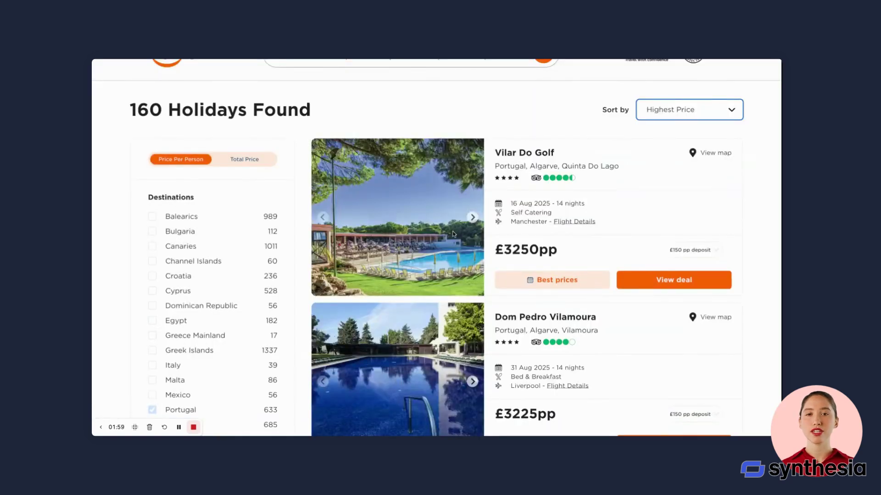
- Browse through the photos of the Vilar Do Golf hotel in the results list
click(472, 218)
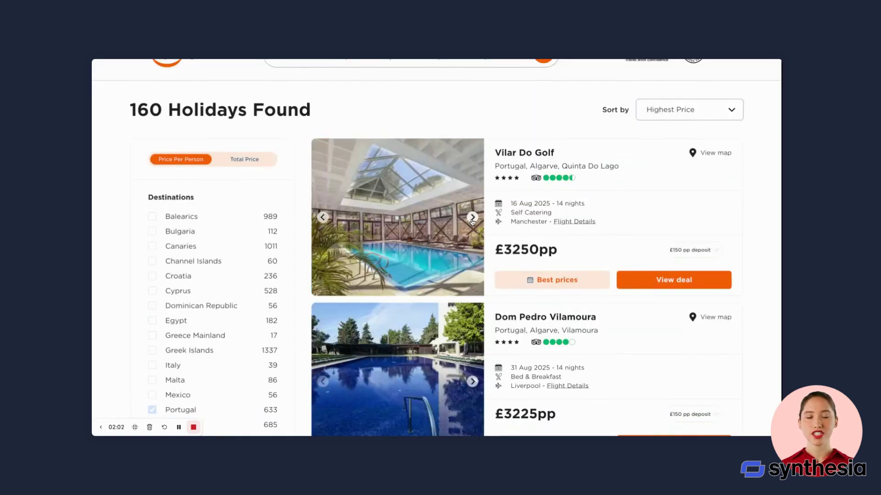
click(472, 217)
click(472, 218)
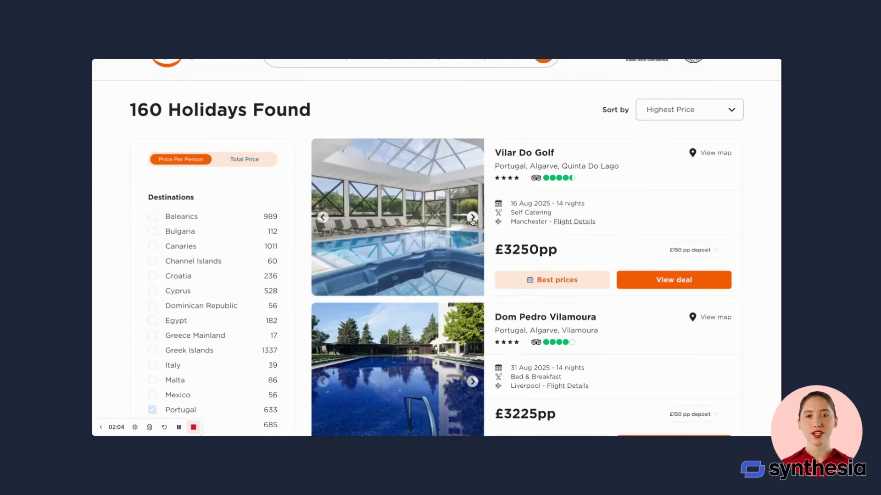
- View the remaining photos of the Vilar Do Golf hotel
click(472, 218)
click(472, 219)
click(472, 218)
click(472, 218)
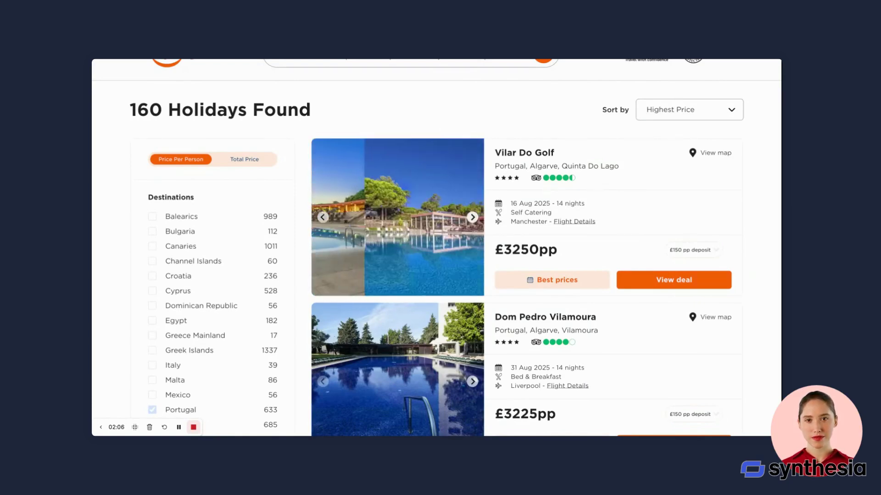
- Browse the photos of the Octant Praia Verde hotel further down the results
scroll(471, 267, down, 7)
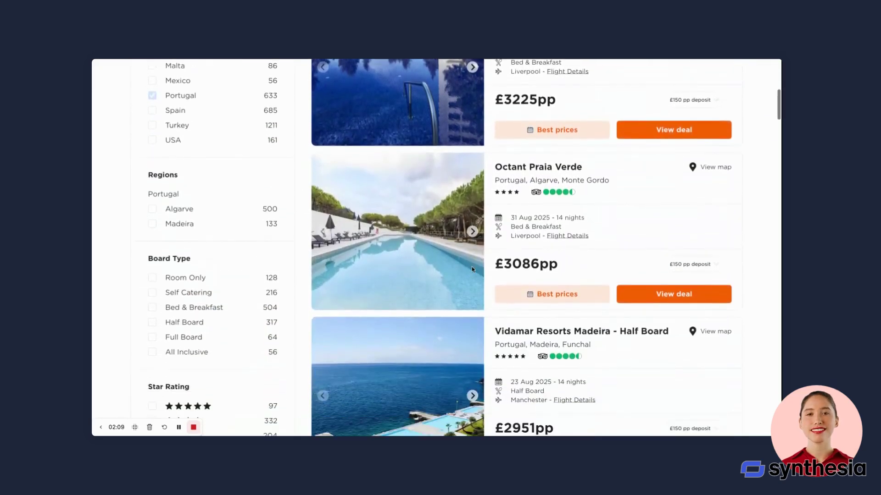
click(472, 232)
click(472, 232)
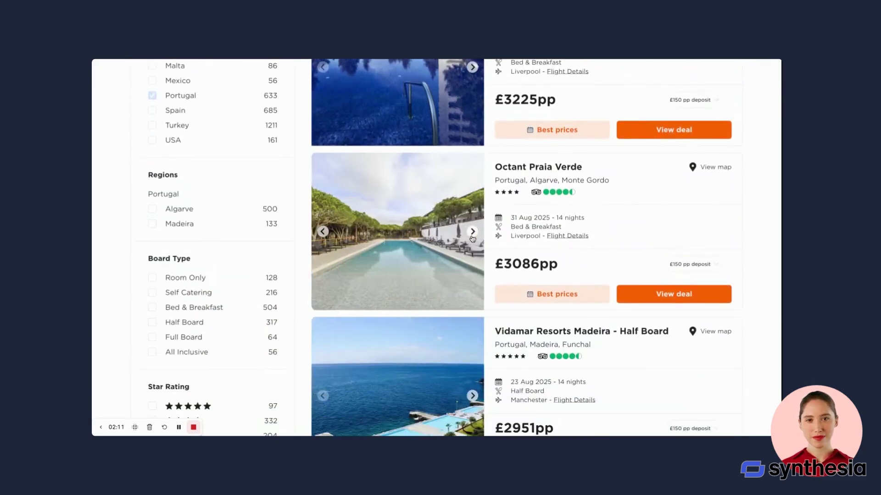
click(472, 231)
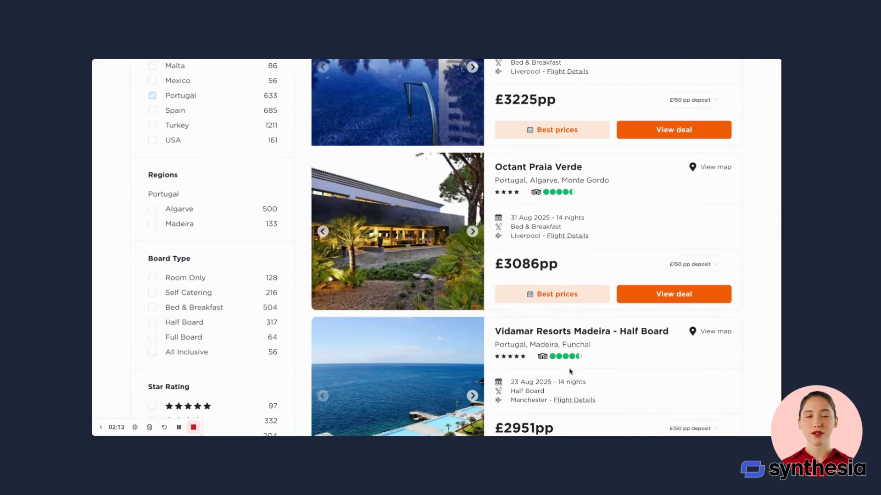
- Look through the further hotel results and browse the photos of the Ap Adriana Beach Resort
scroll(443, 263, down, 3)
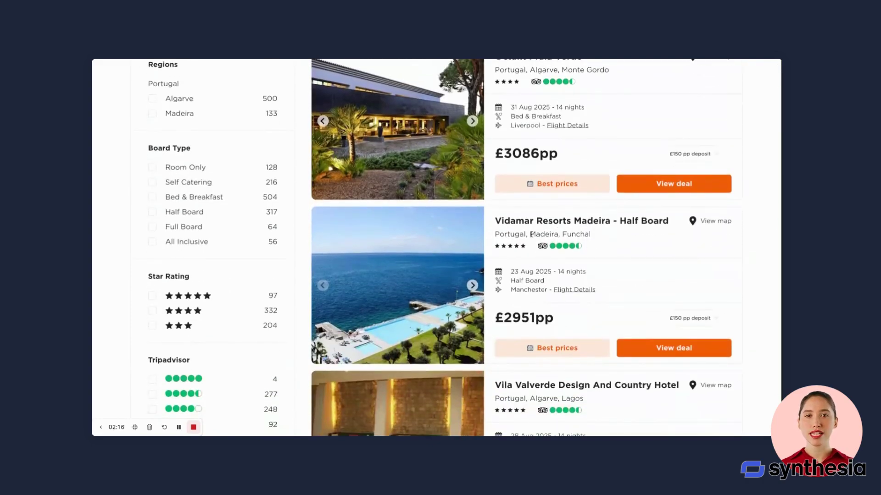
scroll(459, 314, down, 3)
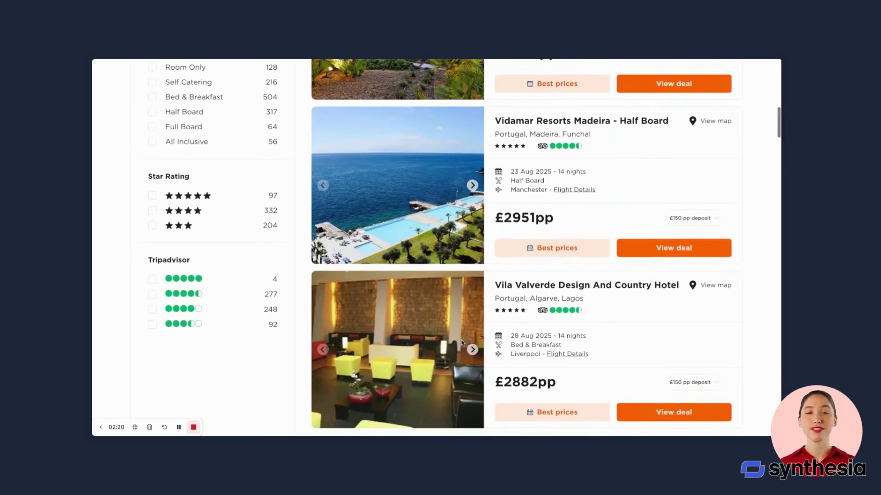
scroll(461, 340, down, 4)
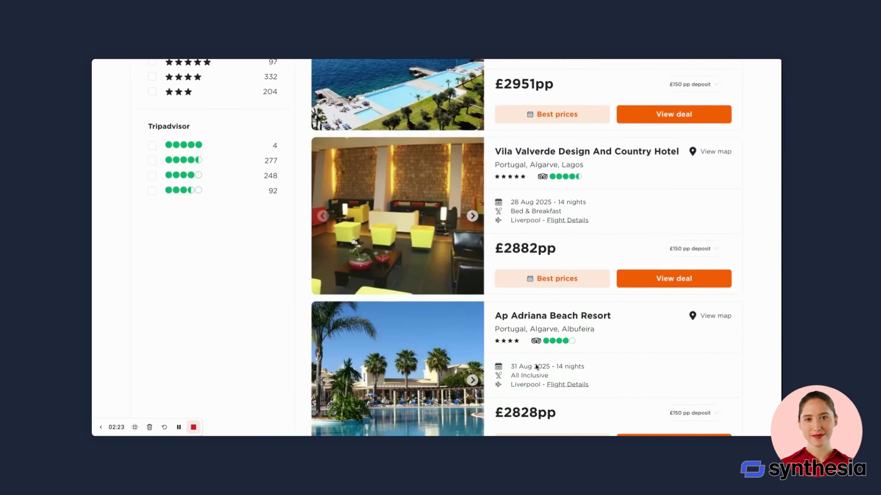
scroll(532, 200, down, 4)
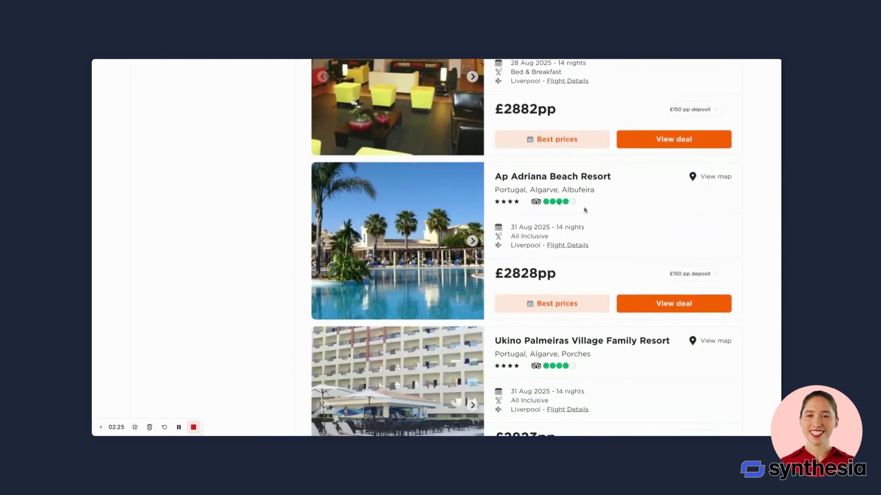
click(473, 242)
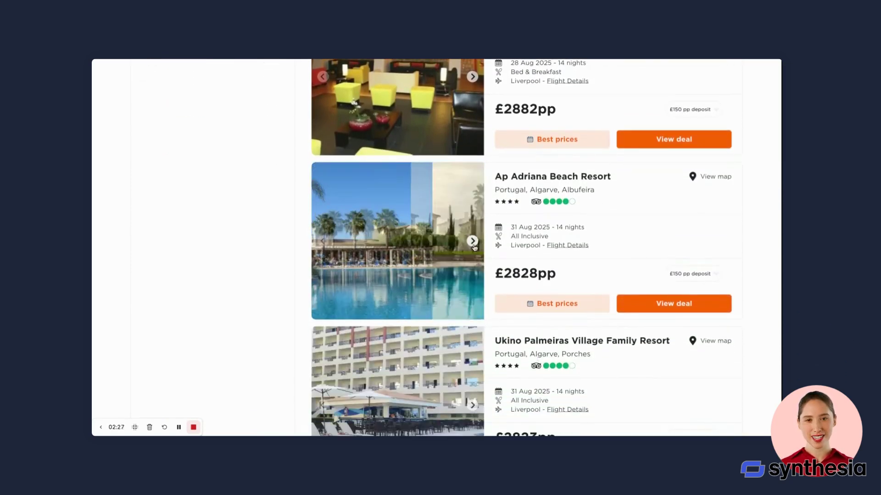
click(473, 244)
click(473, 242)
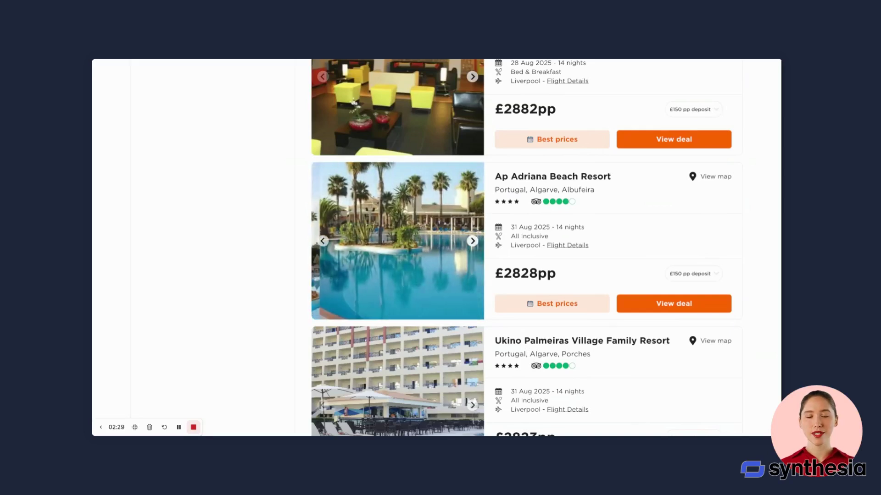
click(473, 242)
click(473, 242)
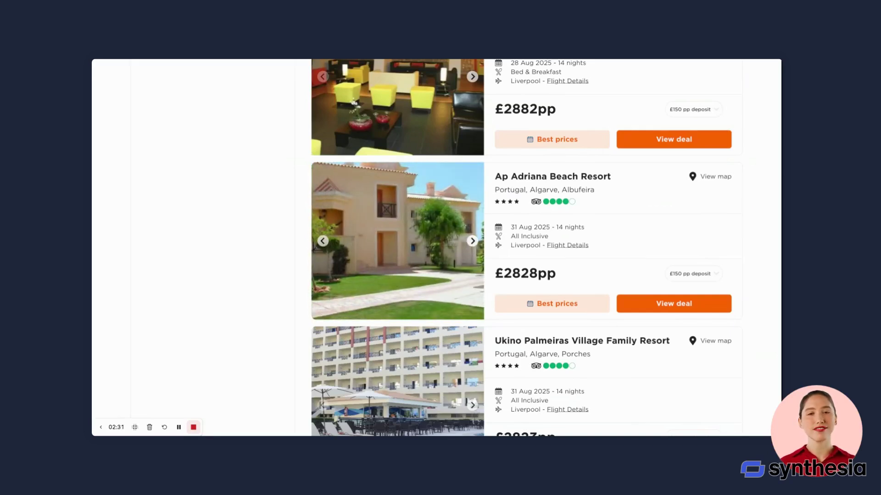
click(473, 242)
click(473, 242)
click(473, 242)
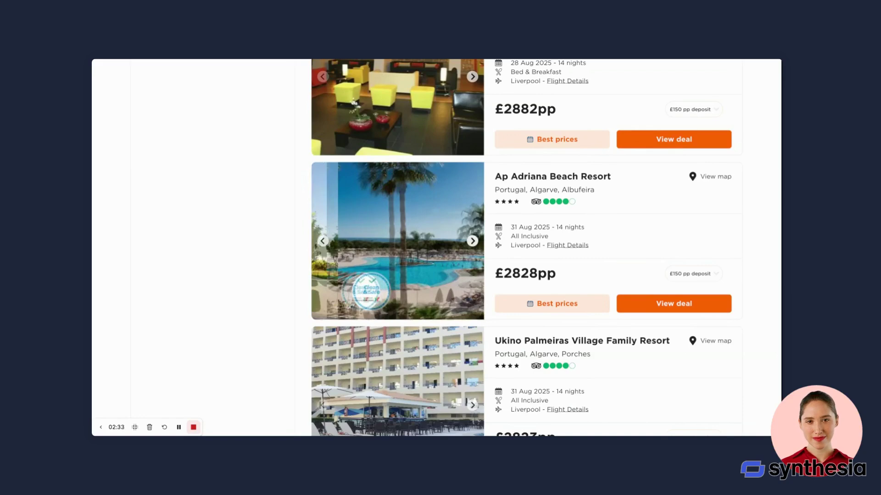
click(473, 242)
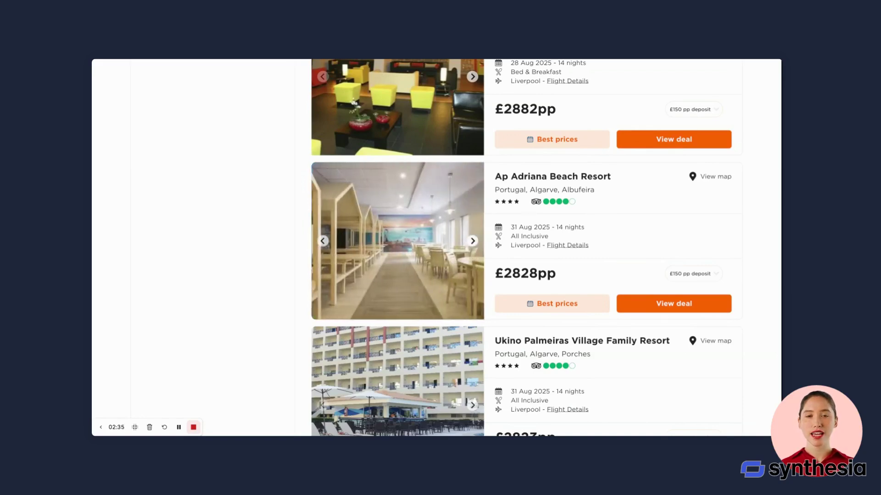
click(473, 242)
click(473, 242)
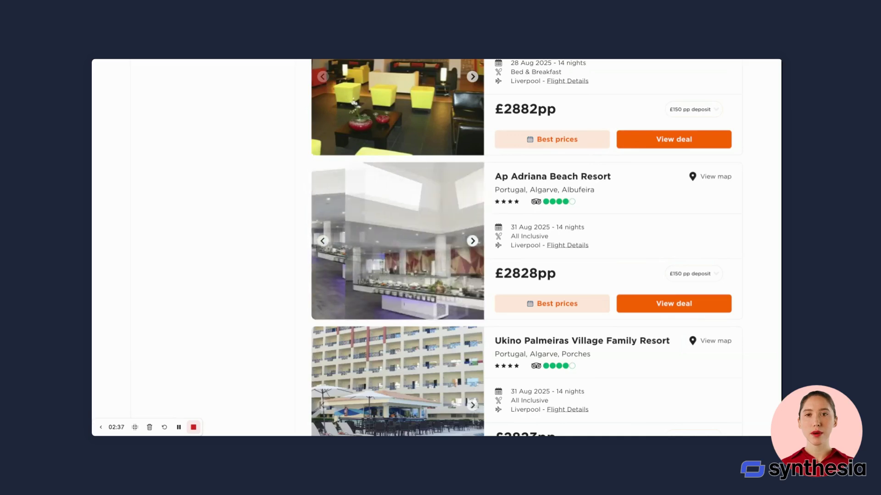
click(473, 242)
- Open the Ap Adriana Beach Resort deal and review its price calendar and holiday summary
click(649, 308)
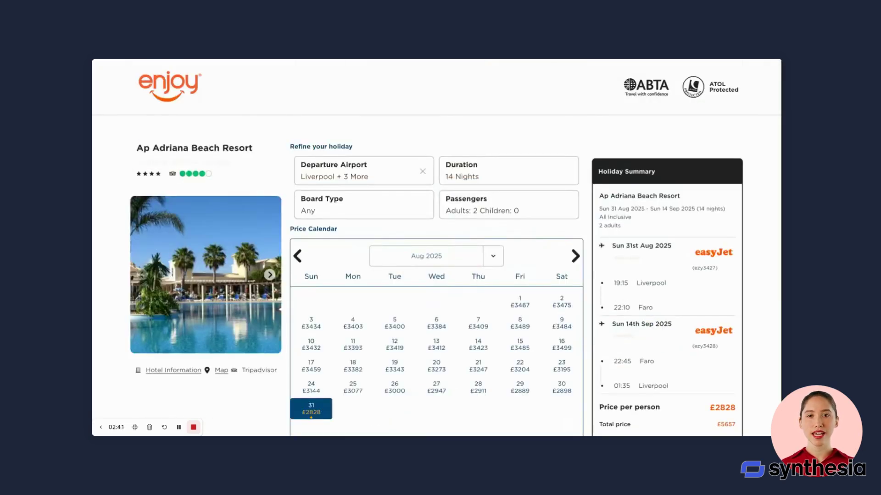
scroll(559, 352, down, 2)
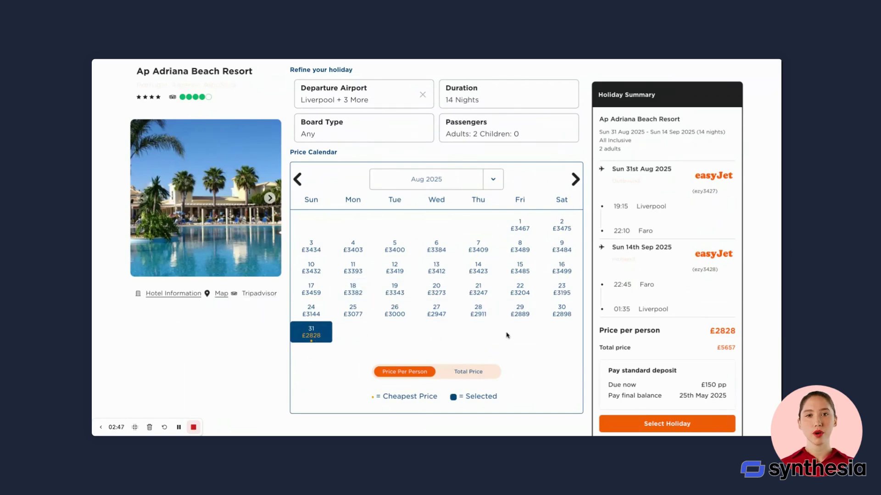
scroll(508, 334, down, 1)
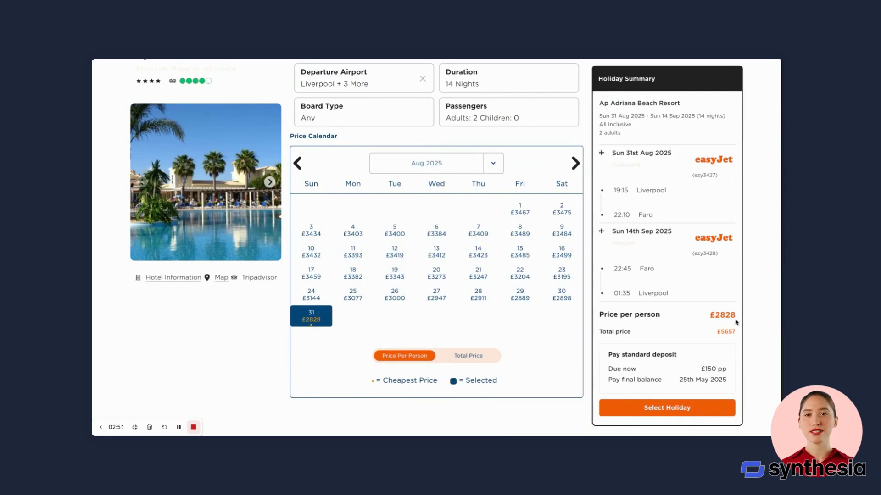
- Choose 5 August 2025 as the departure date in the price calendar and select the holiday
click(395, 230)
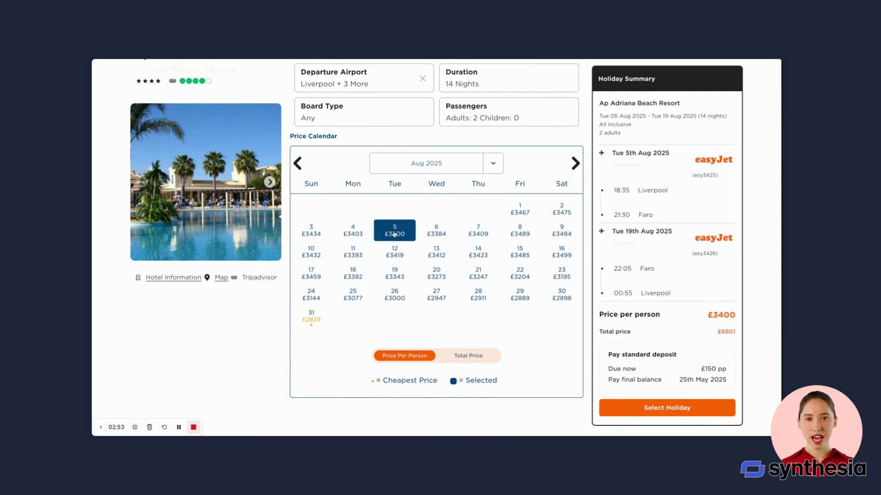
scroll(713, 383, down, 1)
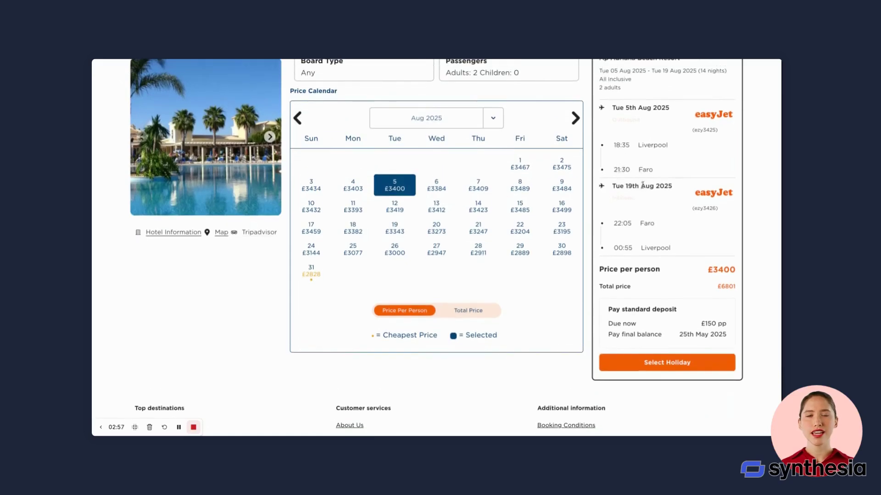
click(668, 366)
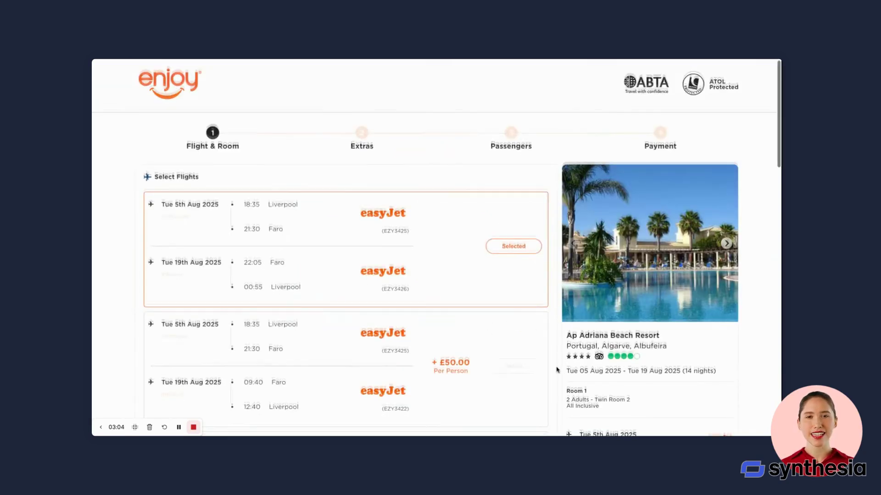
- Examine the alternative easyJet flights, the board and room options, and the booking's price and deposit summary
scroll(558, 368, down, 5)
scroll(557, 370, up, 2)
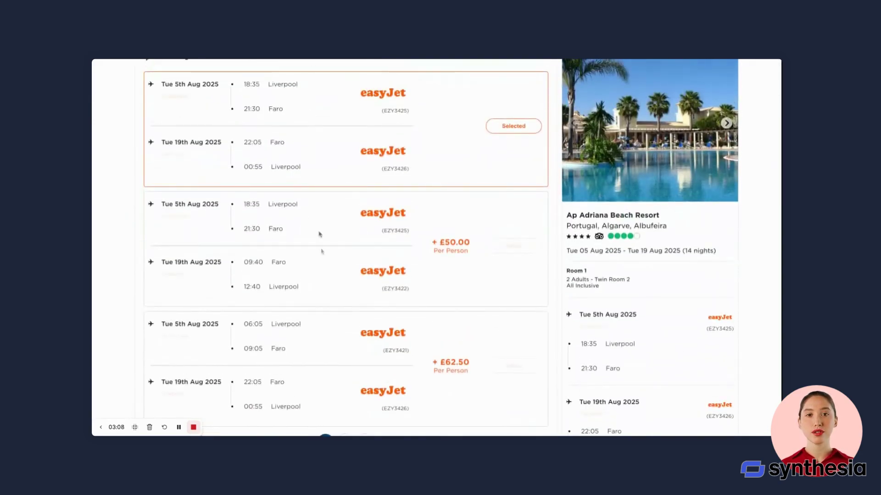
scroll(348, 167, up, 2)
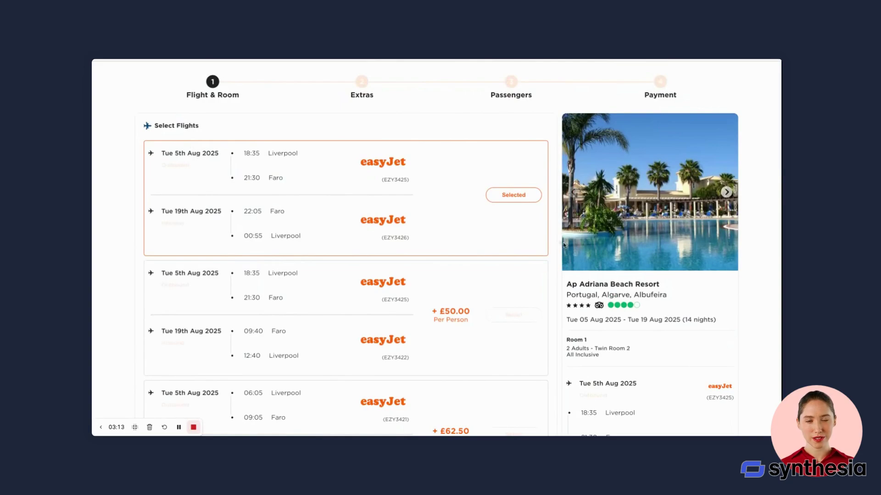
scroll(531, 281, down, 1)
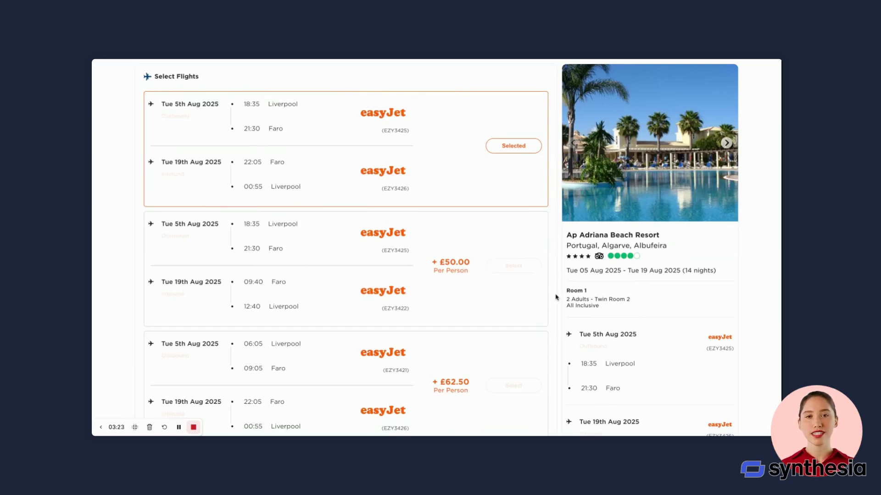
scroll(502, 310, down, 2)
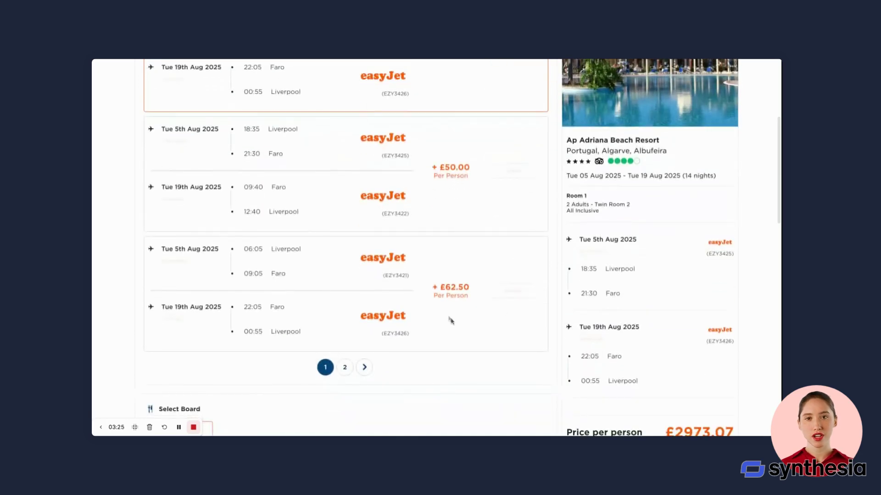
scroll(478, 247, up, 3)
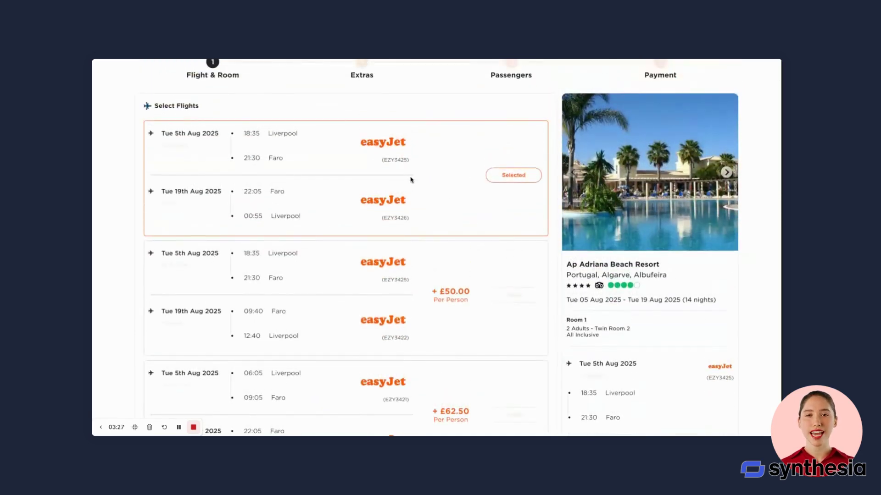
scroll(606, 300, down, 3)
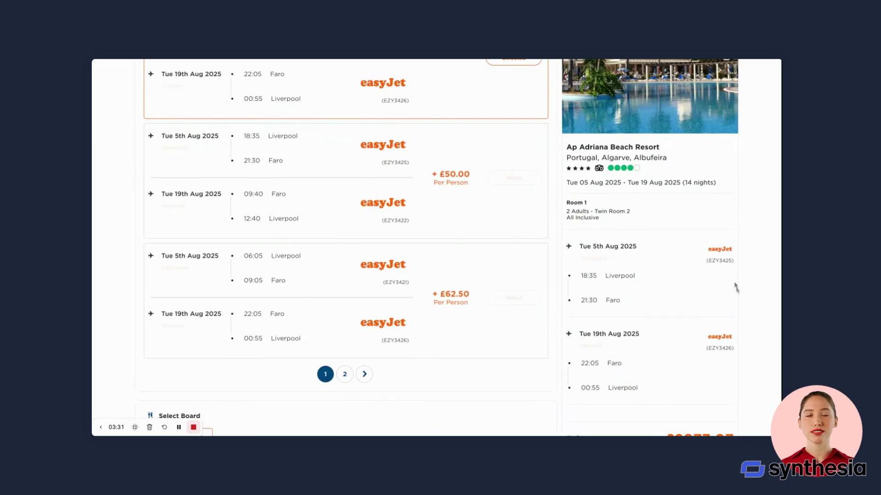
scroll(735, 288, down, 4)
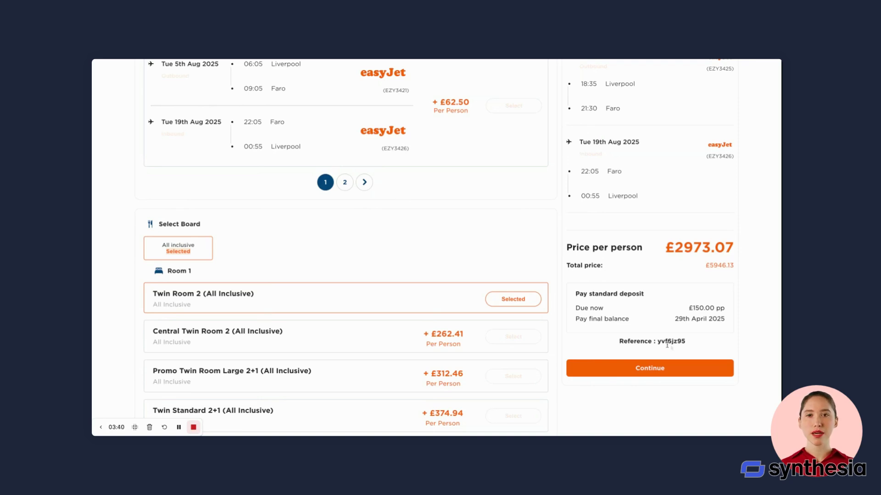
- Continue to the extras with the preselected flights and Twin Room 2, and review the luggage and transfer options
click(664, 369)
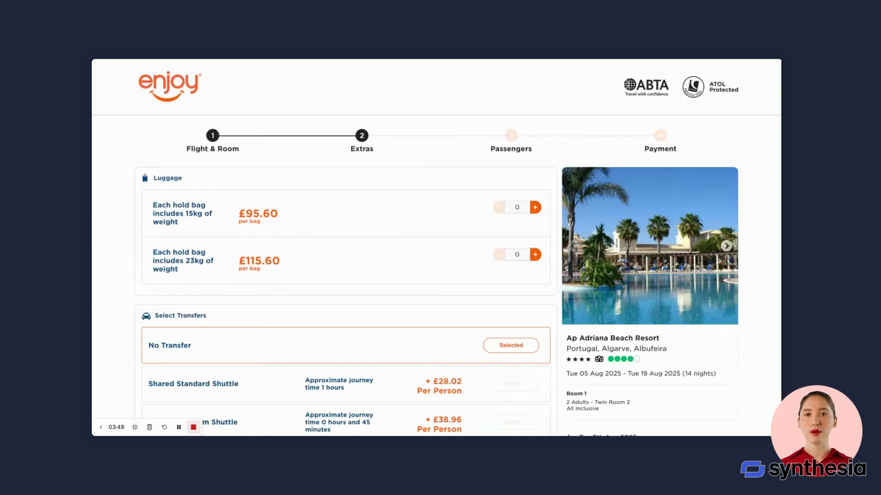
scroll(762, 373, down, 5)
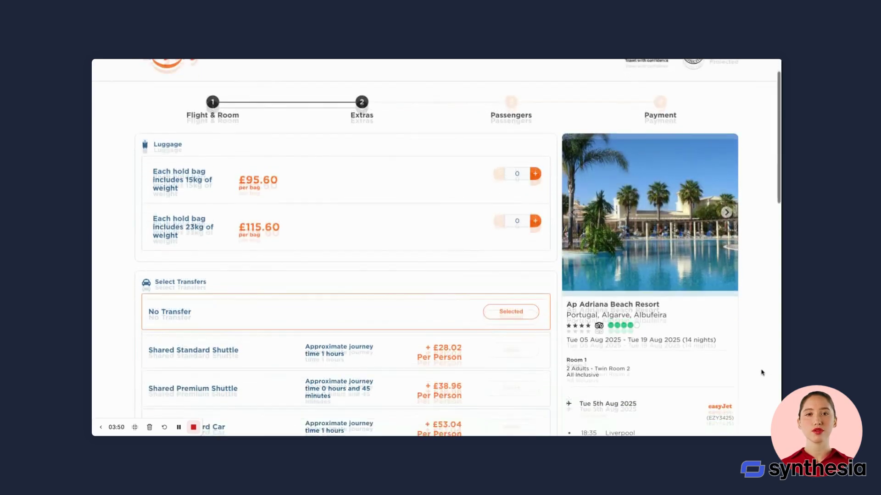
scroll(762, 373, down, 1)
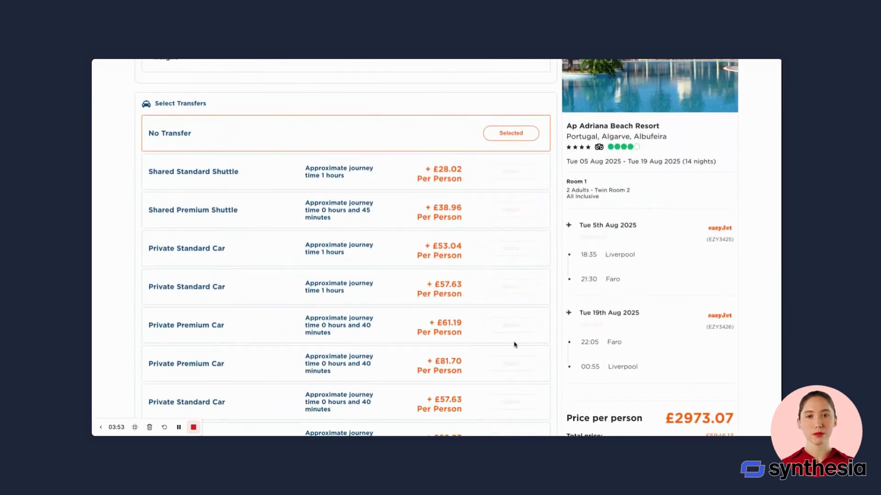
scroll(522, 347, down, 3)
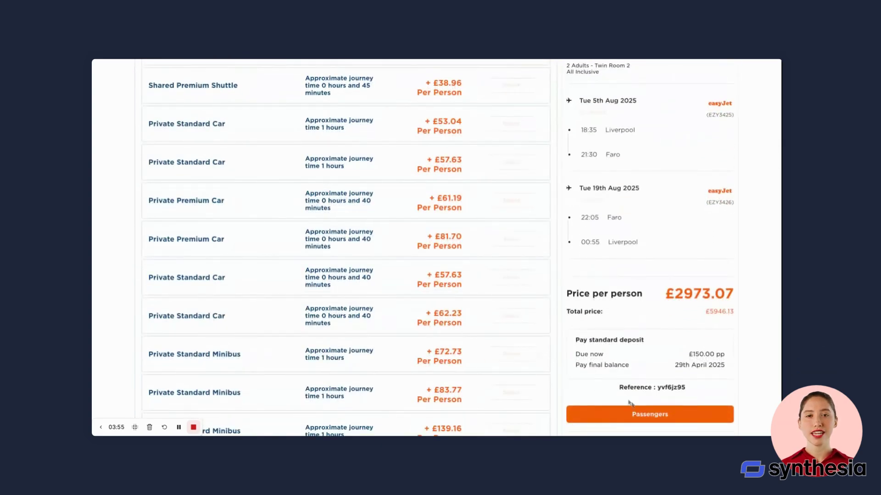
- Proceed to the passenger details without adding luggage or a transfer, and activate the lead passenger's first name field
click(640, 415)
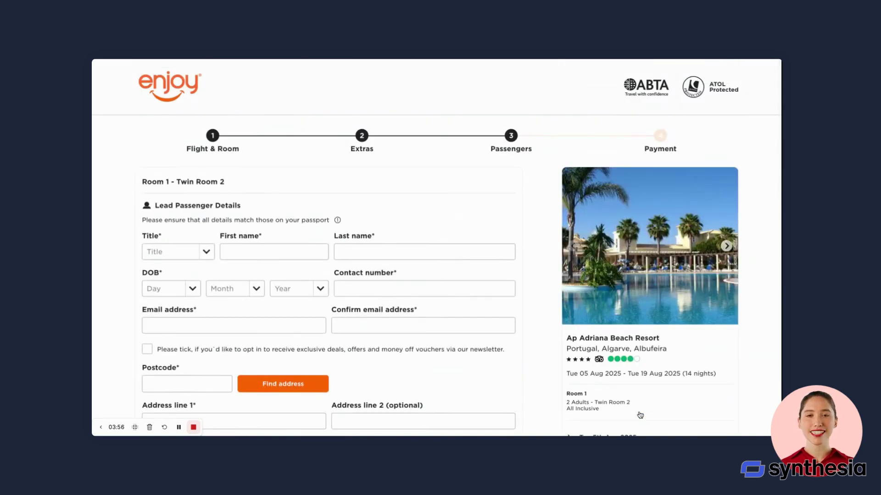
click(195, 256)
click(232, 252)
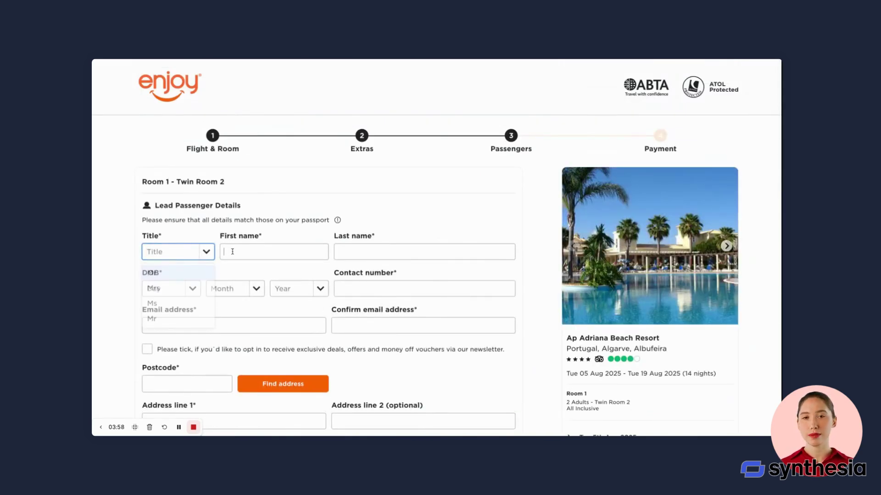